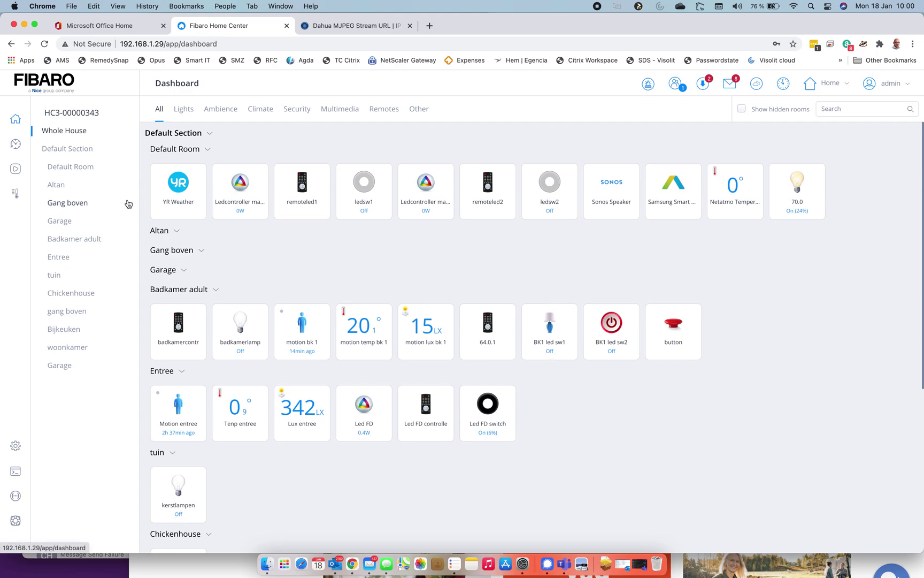
Step: Go to Settings > Devices and filter the list to the Other category
left_click(16, 449)
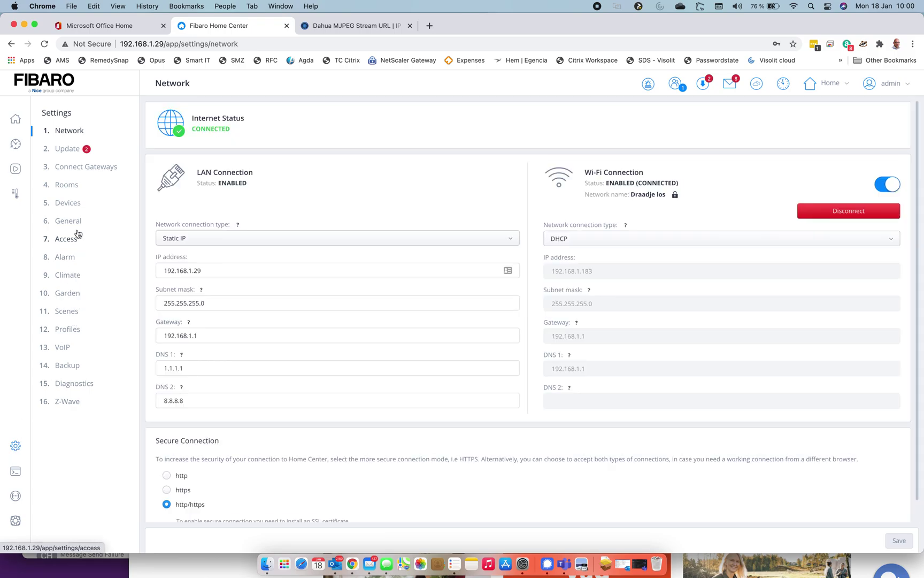
left_click(74, 206)
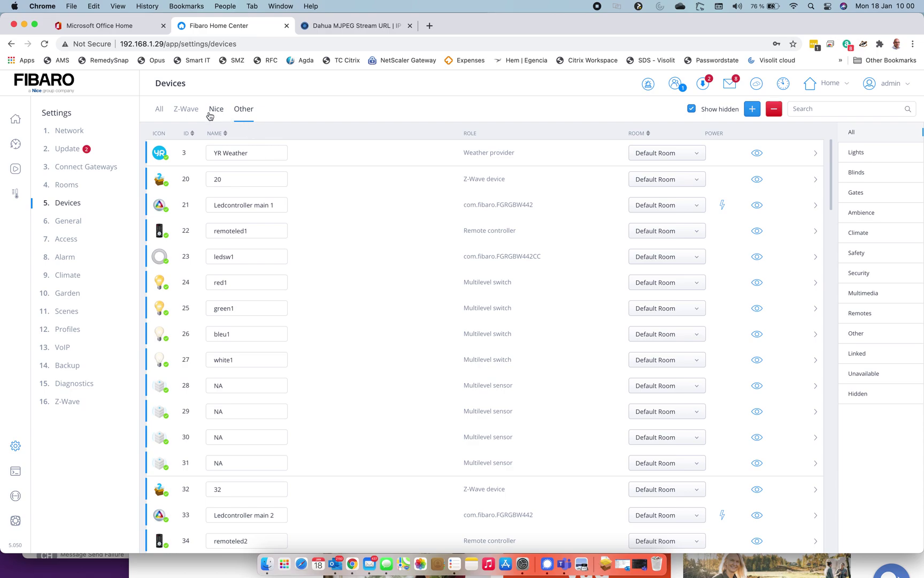
left_click(186, 117)
left_click(245, 113)
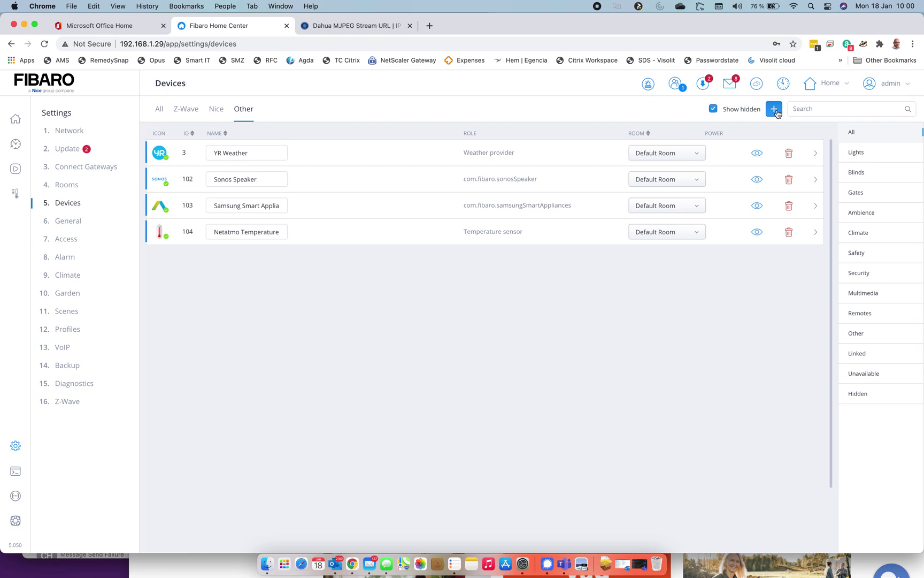
Step: Add an IP Camera device with Manufacturer Other and Model Other
left_click(774, 109)
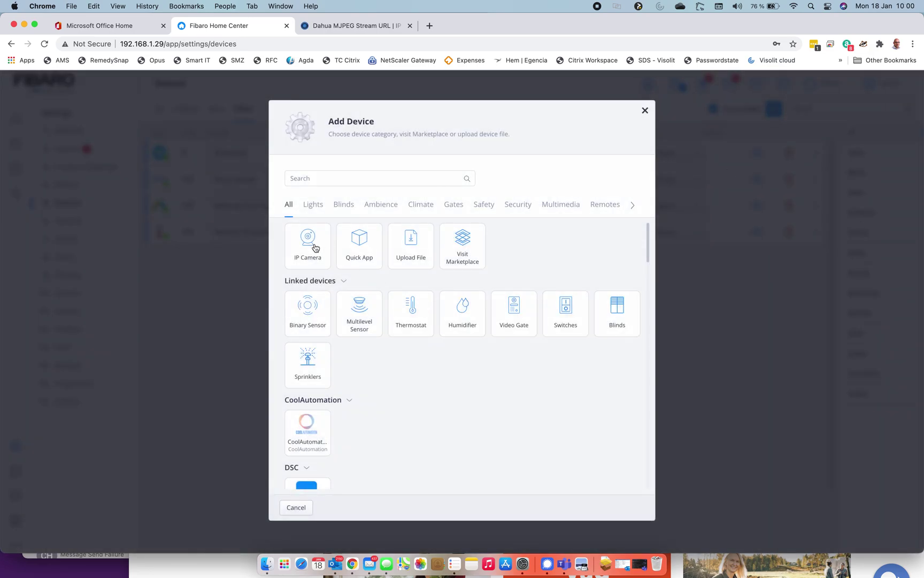
left_click(313, 249)
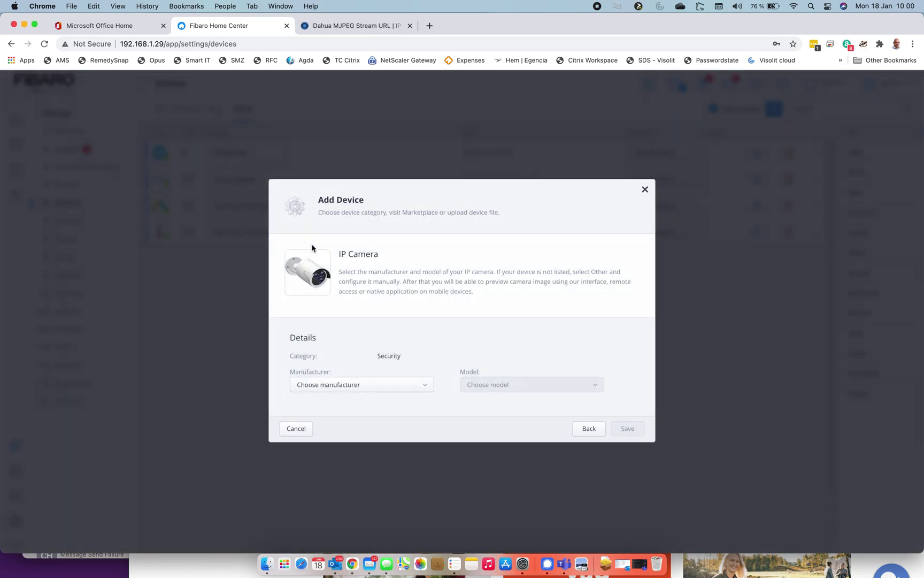
left_click(395, 394)
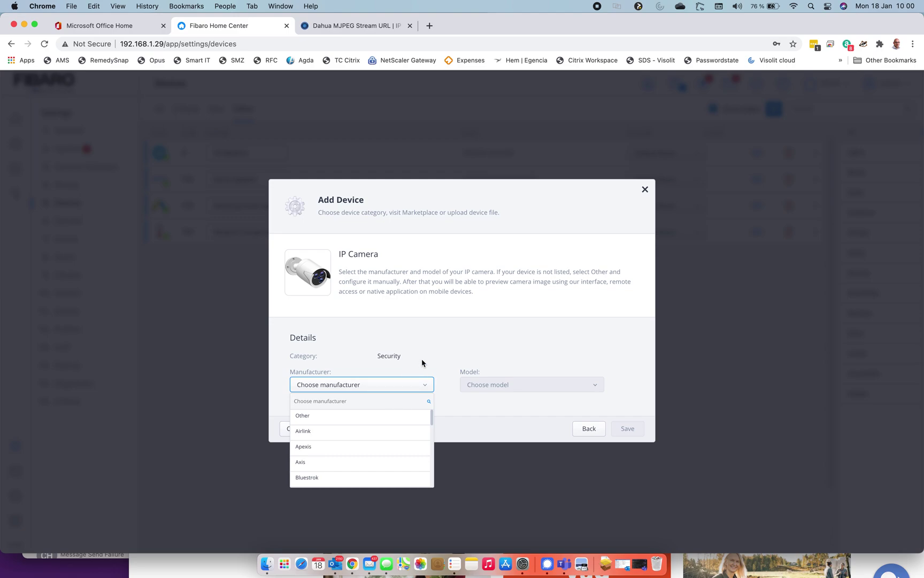
left_click(421, 358)
left_click(413, 387)
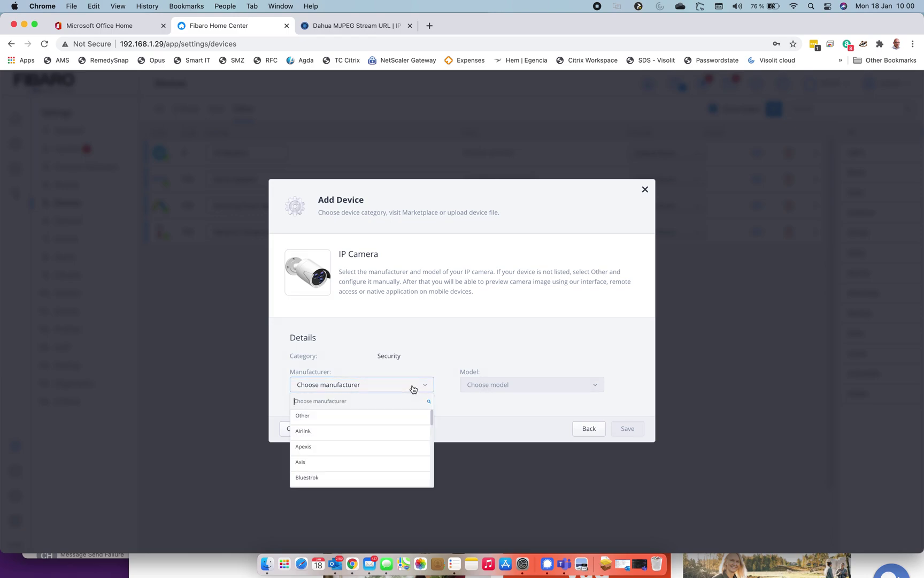
left_click(344, 416)
left_click(522, 387)
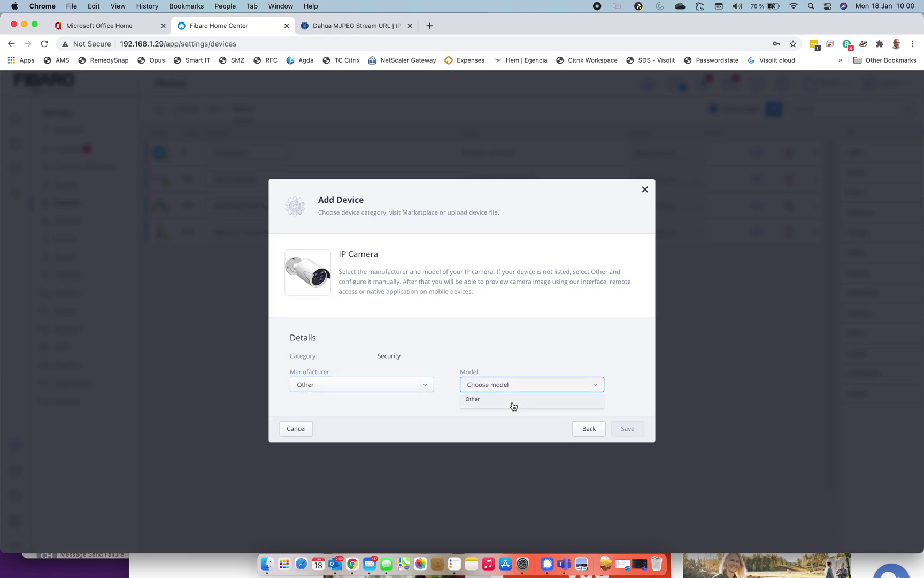
left_click(509, 404)
left_click(425, 387)
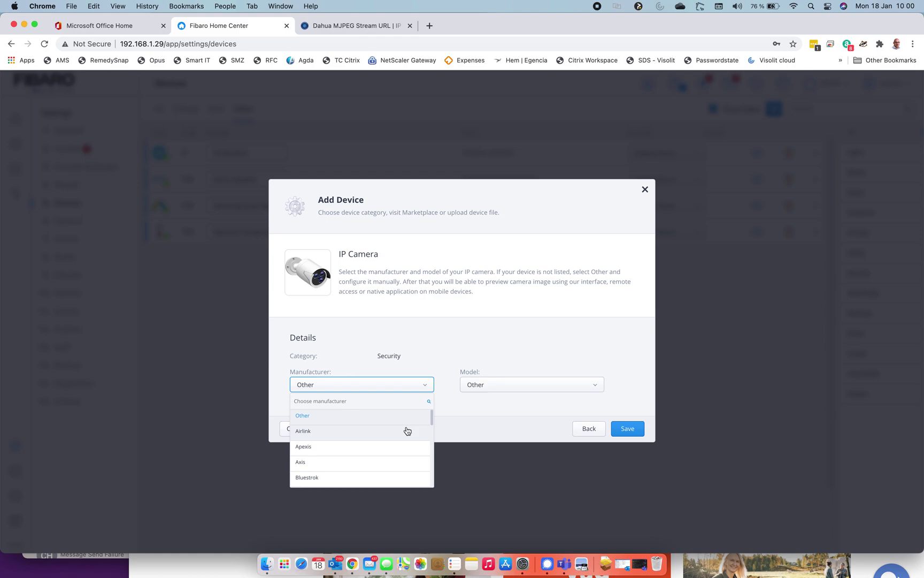
scroll(407, 431, "down", 3)
scroll(408, 431, "up", 3)
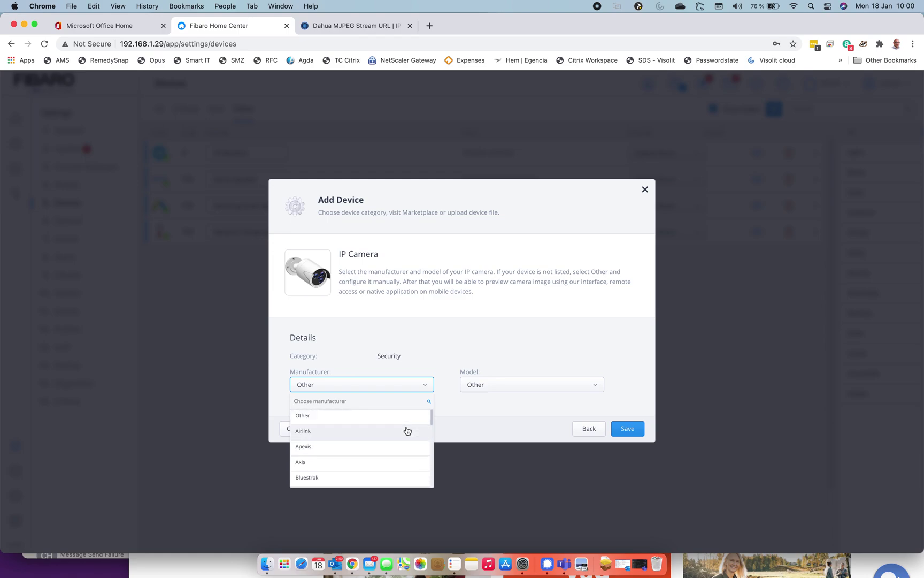
left_click(452, 316)
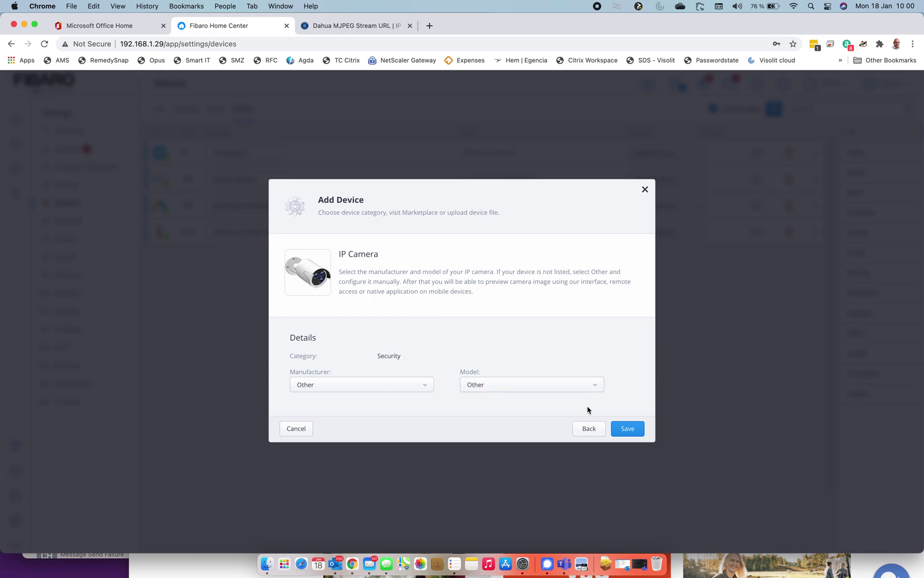
Step: Save the new IP camera and review its Advanced settings, keeping the http protocol
left_click(626, 431)
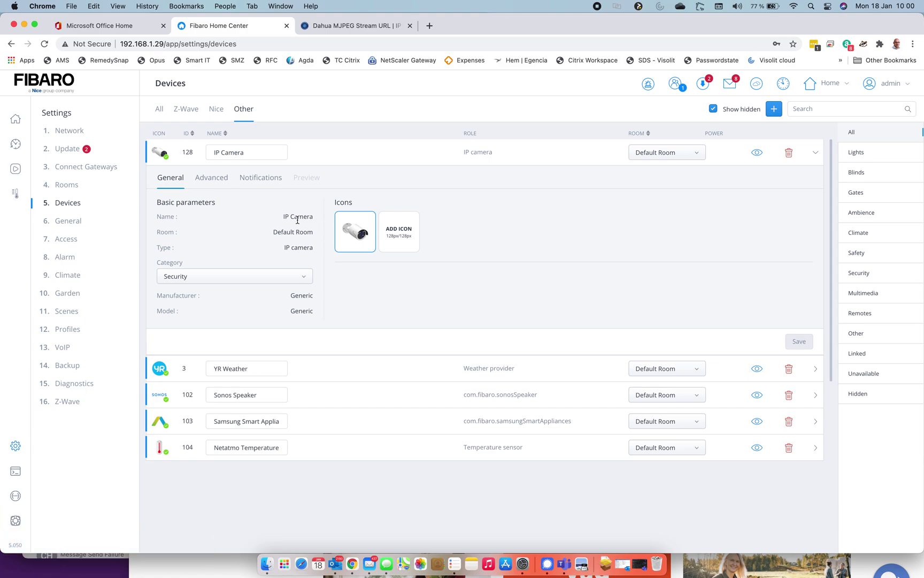
left_click(216, 180)
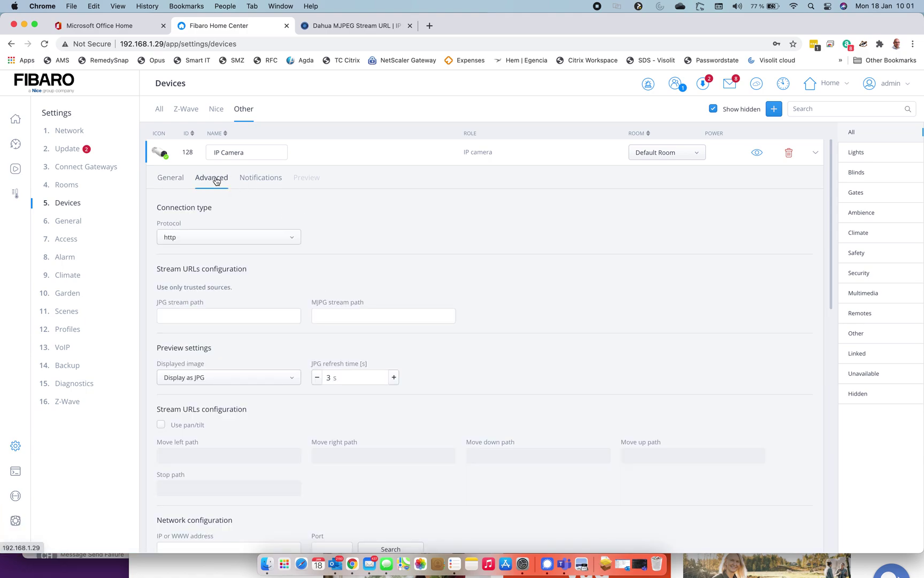
left_click(261, 239)
left_click(261, 239)
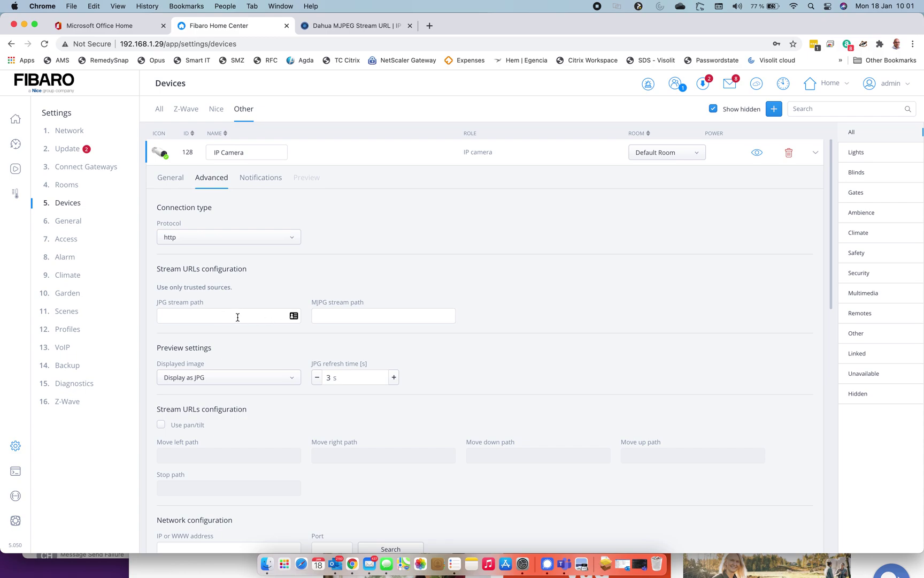
Step: Paste cgi-bin/mjpg/video.cgi?channel=1&subtype= as the MJPG stream path
left_click(365, 318)
left_click(575, 235)
left_click(371, 311)
type("/cgi-bin/mjpg/video.cgi?channel=1&subtype=1")
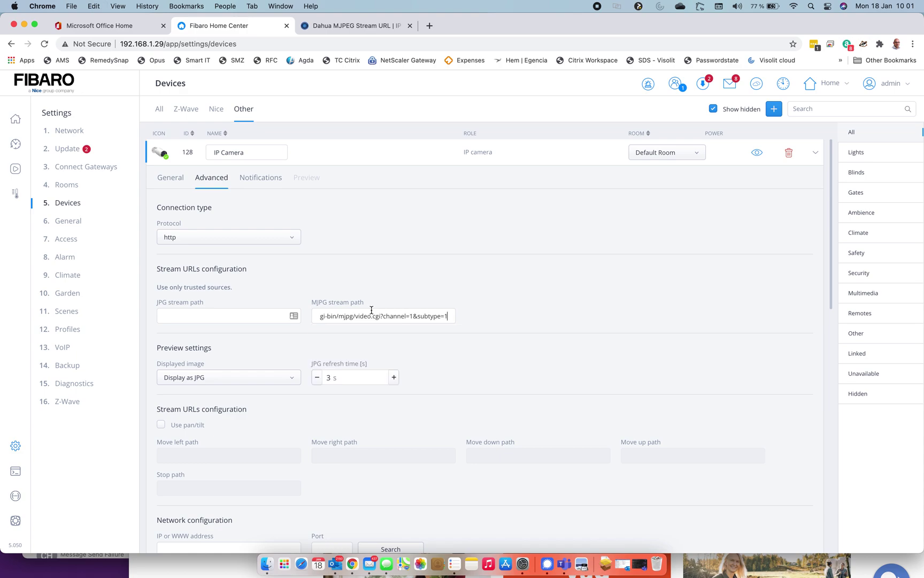
key("BackSpace")
Step: Set the Displayed image option to Display as MJPG
scroll(417, 321, "down", 3)
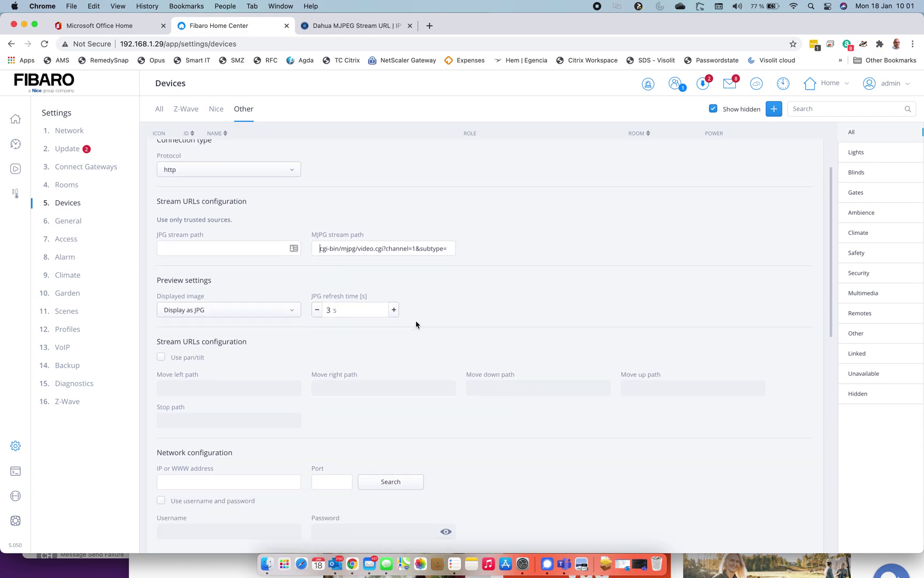
left_click(239, 312)
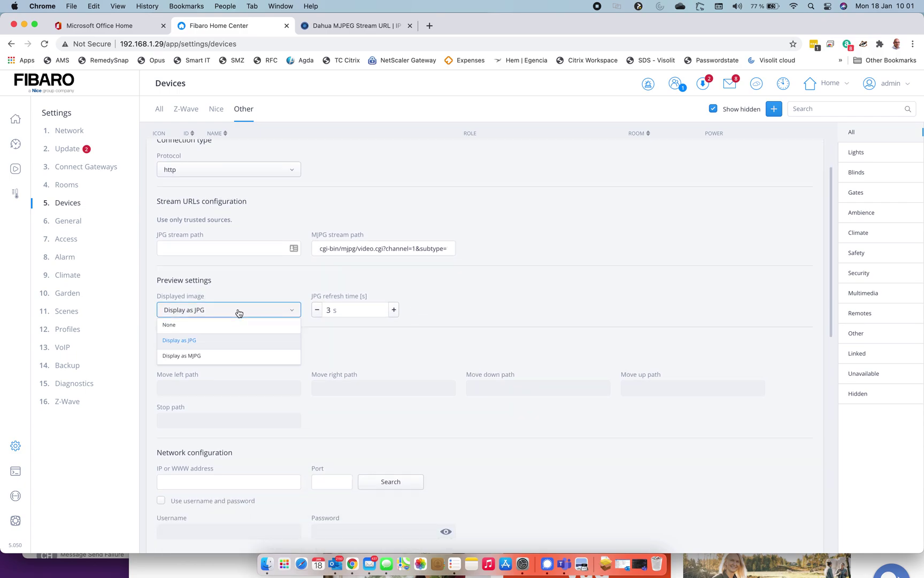
left_click(198, 356)
scroll(291, 380, "down", 3)
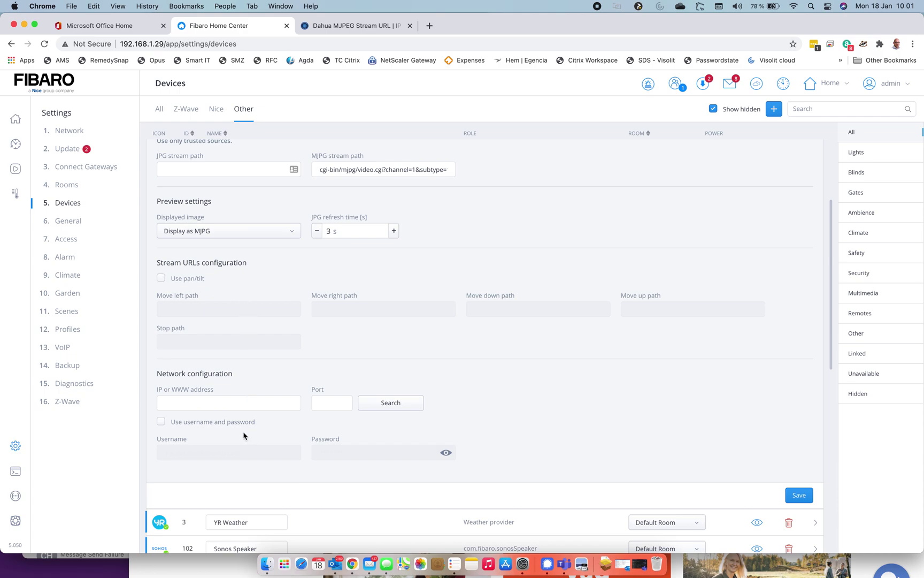
left_click(208, 405)
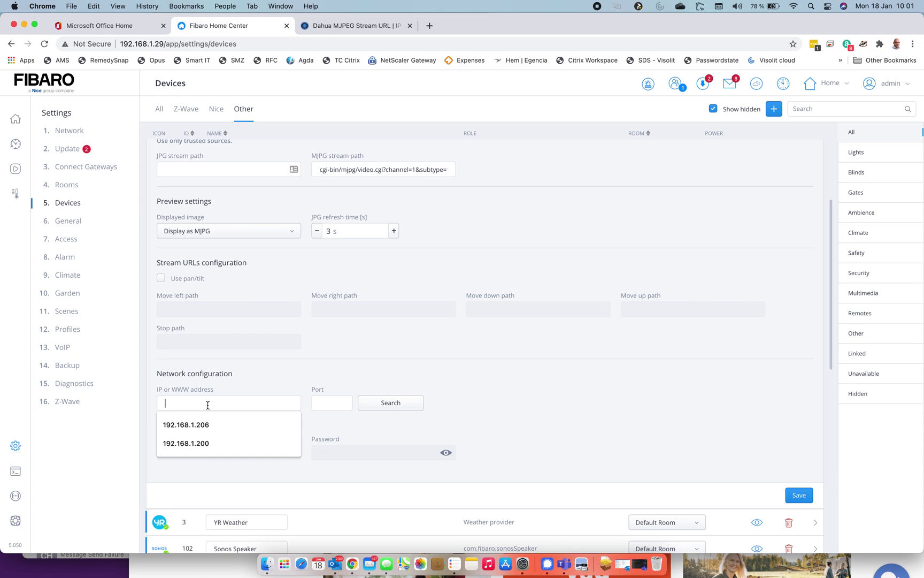
type("192.15")
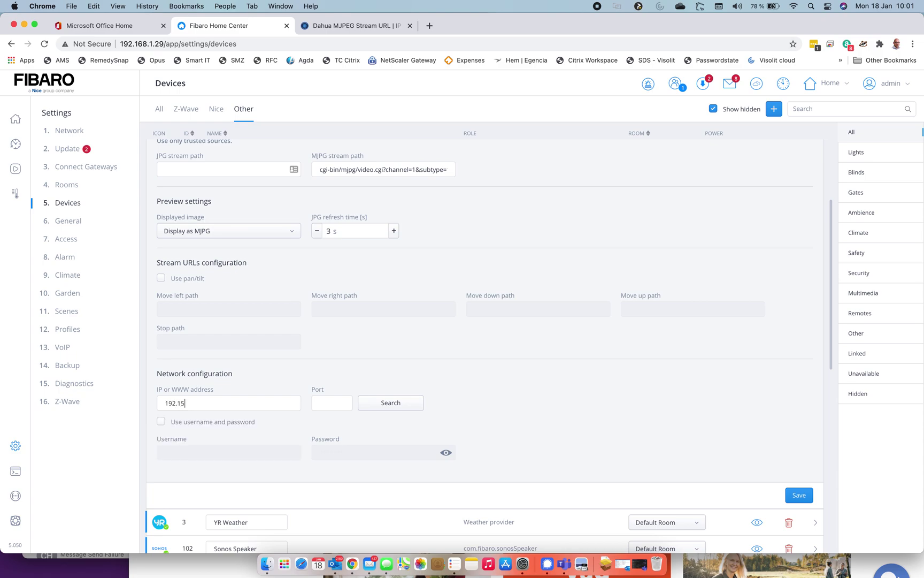
key("BackSpace")
type("68.1")
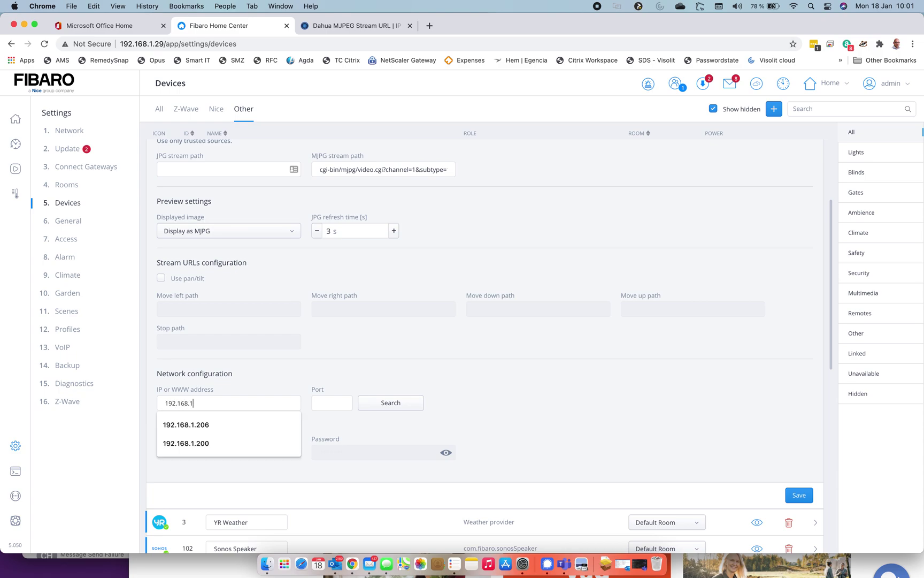
type(".203")
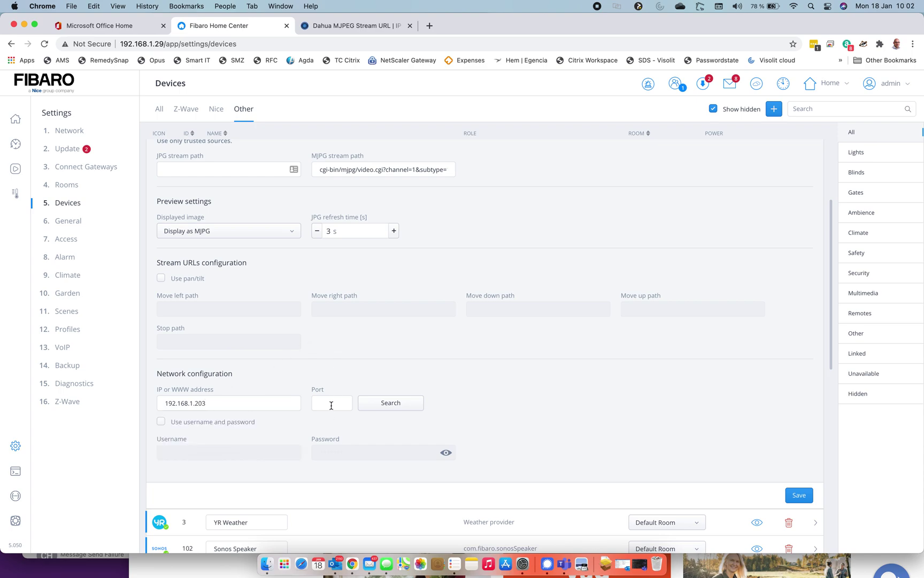
left_click(399, 408)
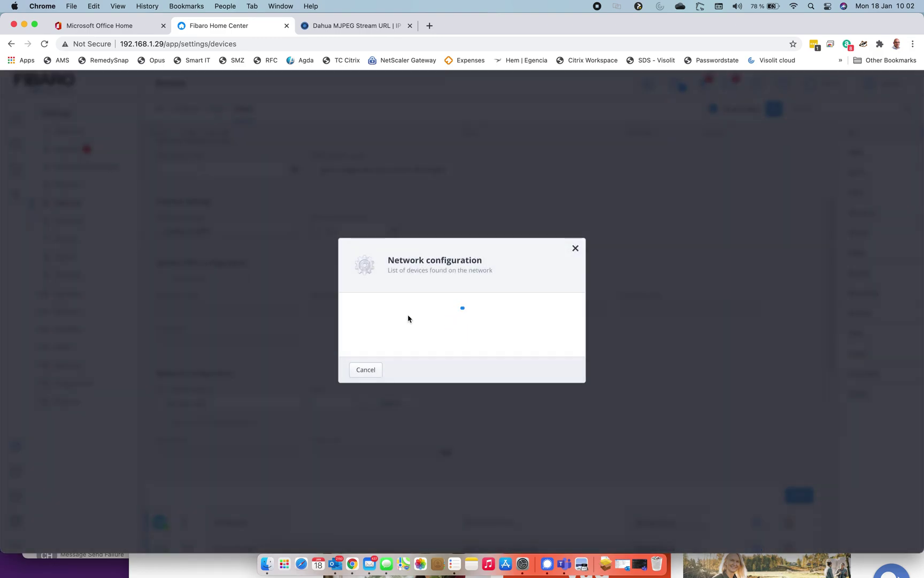
scroll(408, 318, "down", 15)
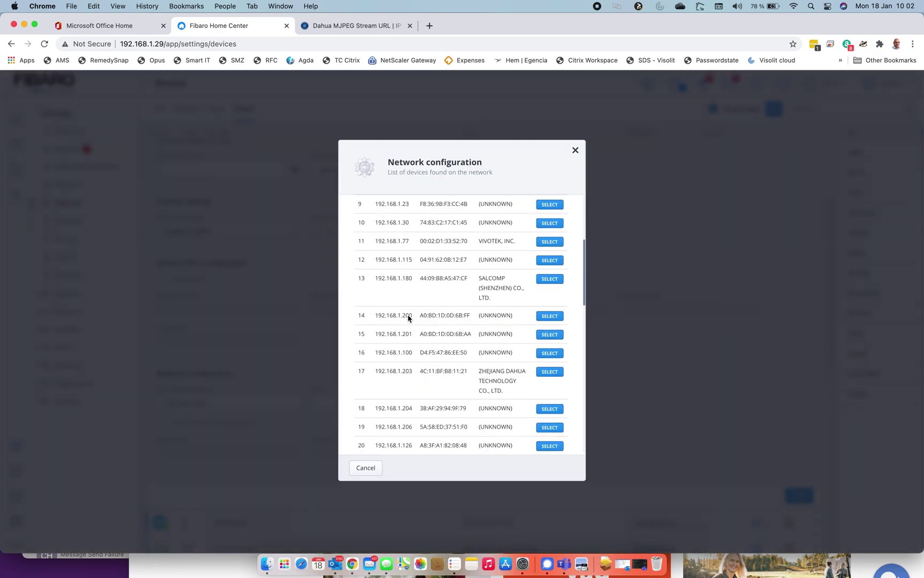
scroll(408, 315, "down", 5)
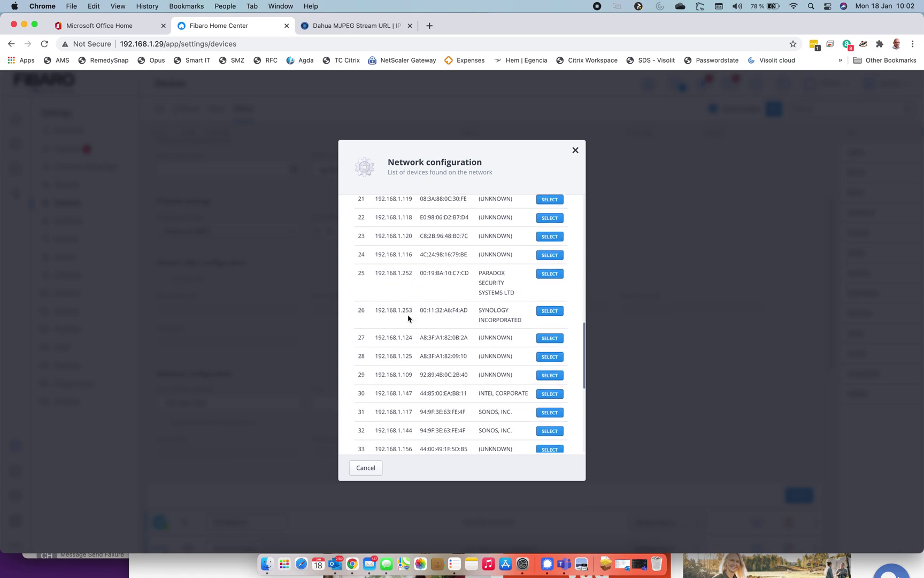
scroll(408, 318, "down", 5)
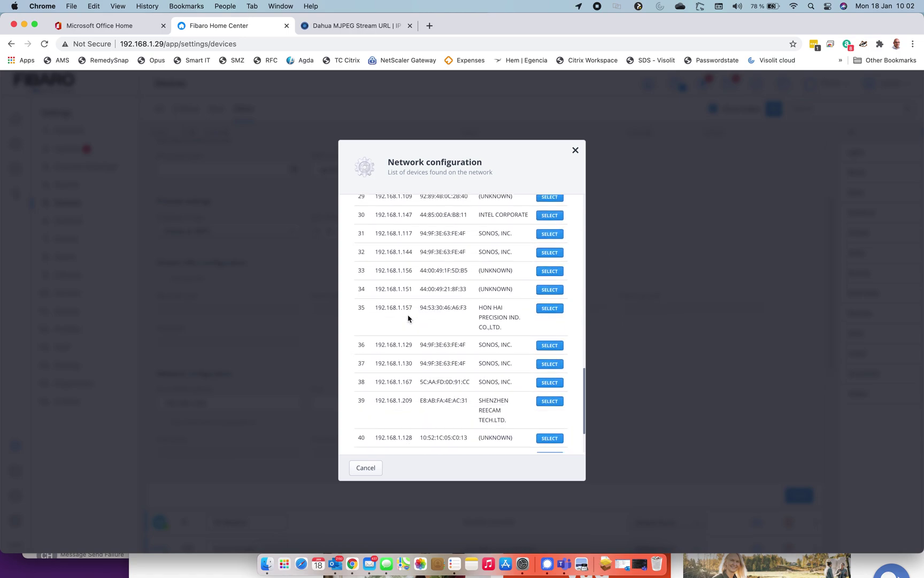
scroll(408, 318, "up", 9)
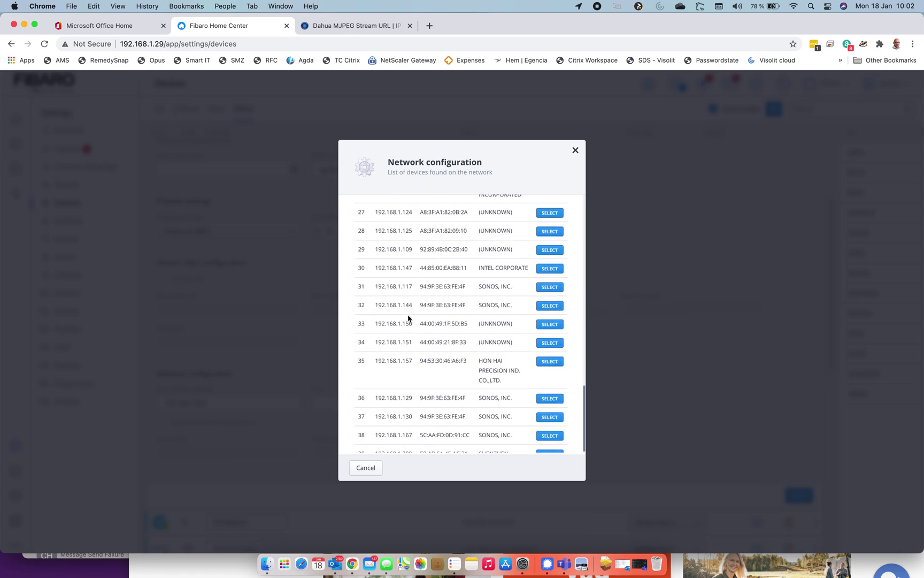
scroll(408, 317, "up", 4)
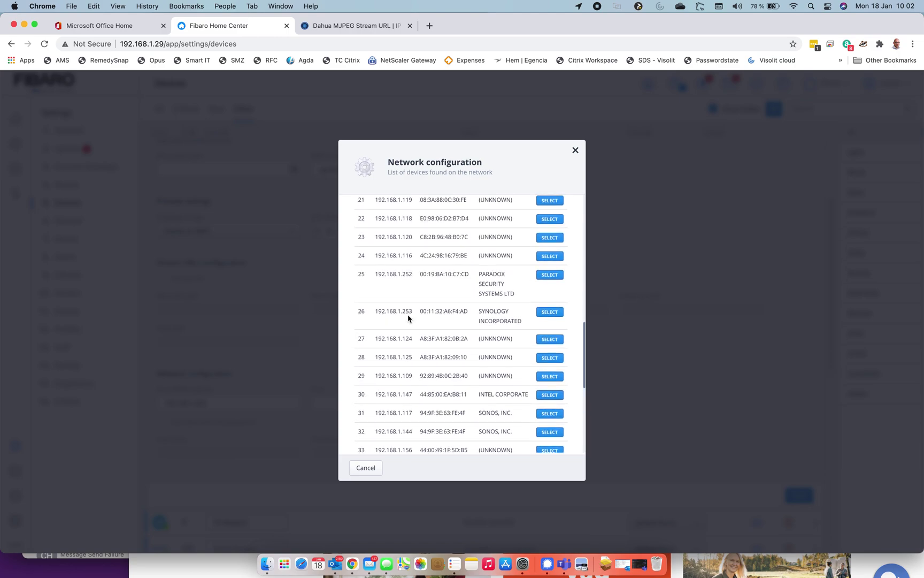
scroll(408, 318, "up", 1)
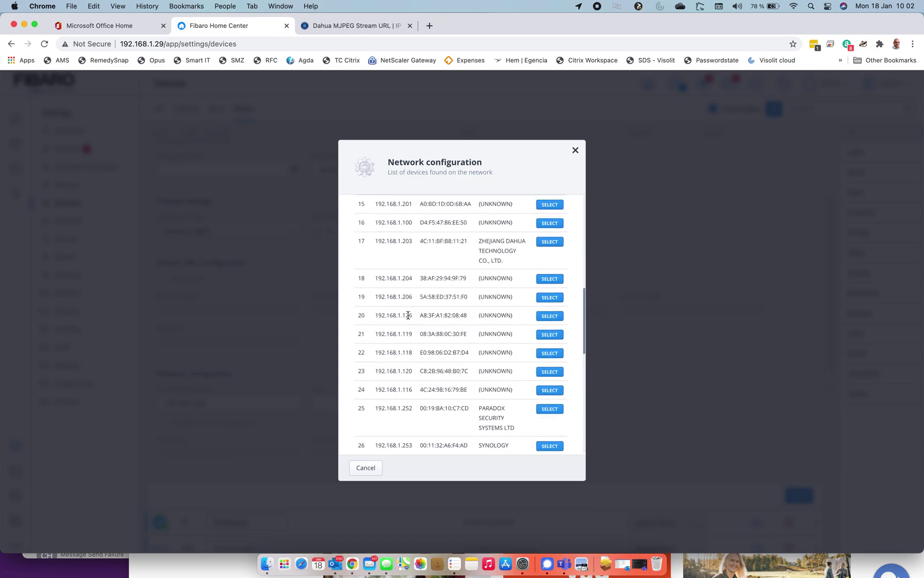
left_click(546, 247)
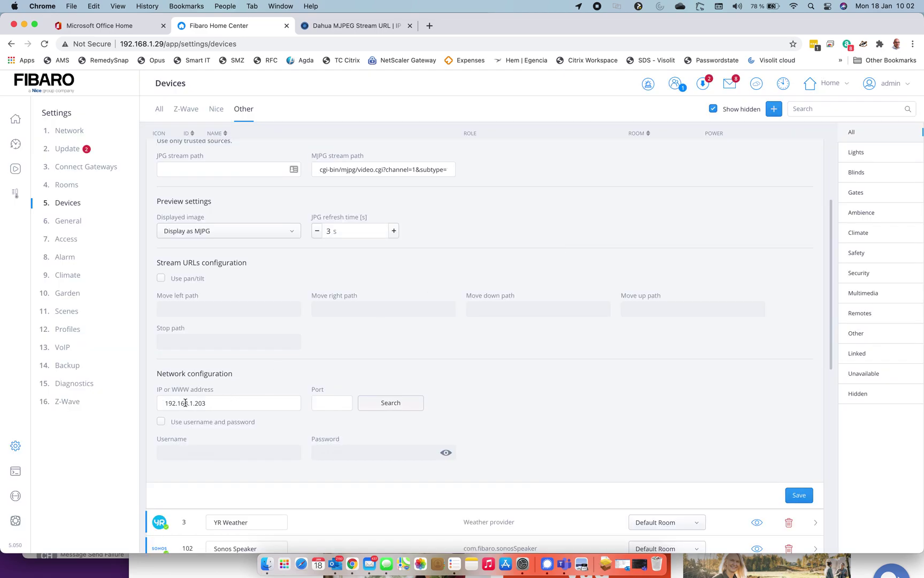
Step: Enable username-and-password login with username admin and the camera's password, then save
scroll(276, 428, "up", 1)
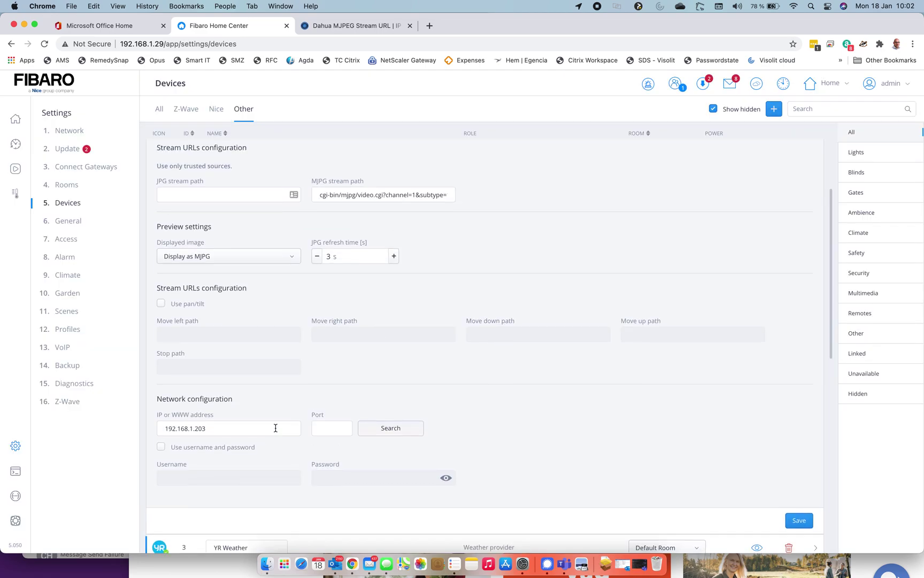
left_click(212, 446)
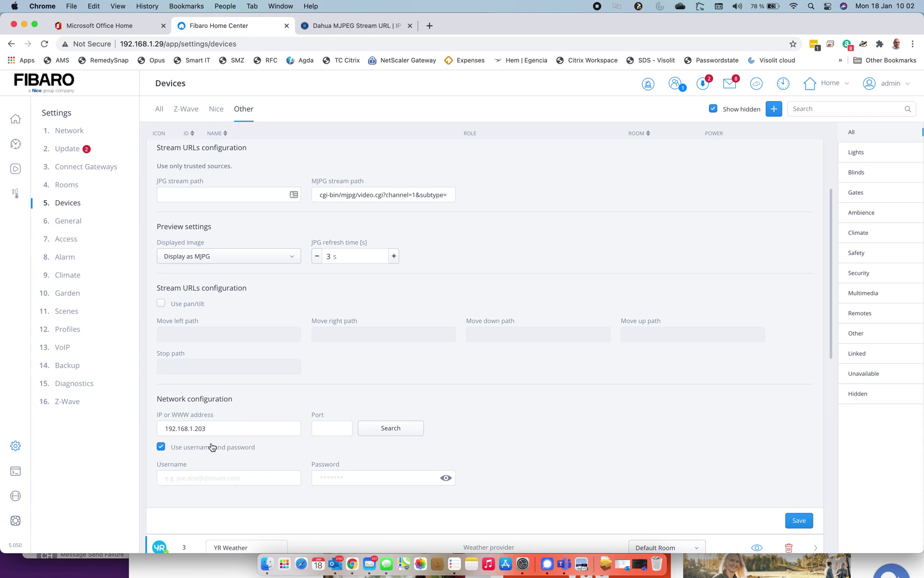
left_click(199, 476)
left_click(405, 367)
left_click(199, 477)
type("admin")
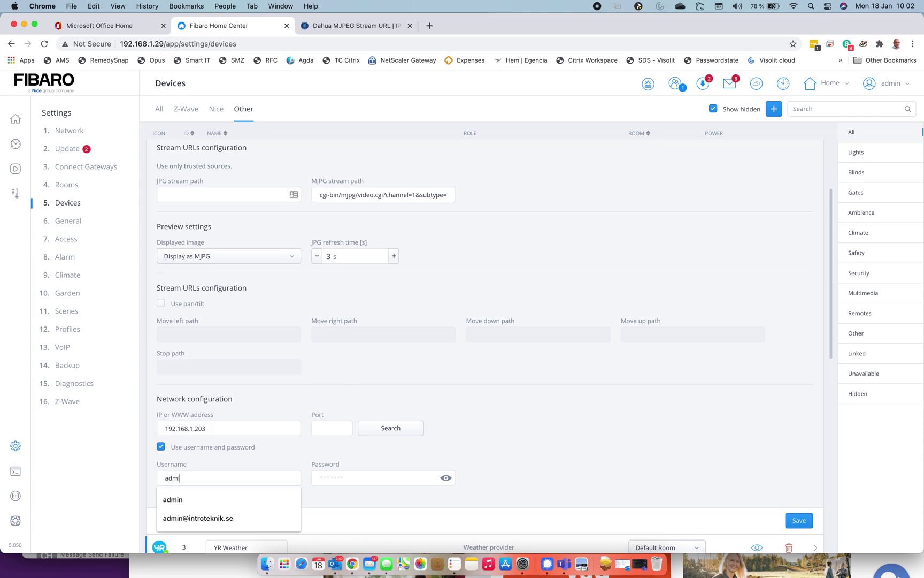
key("Tab")
type("*******")
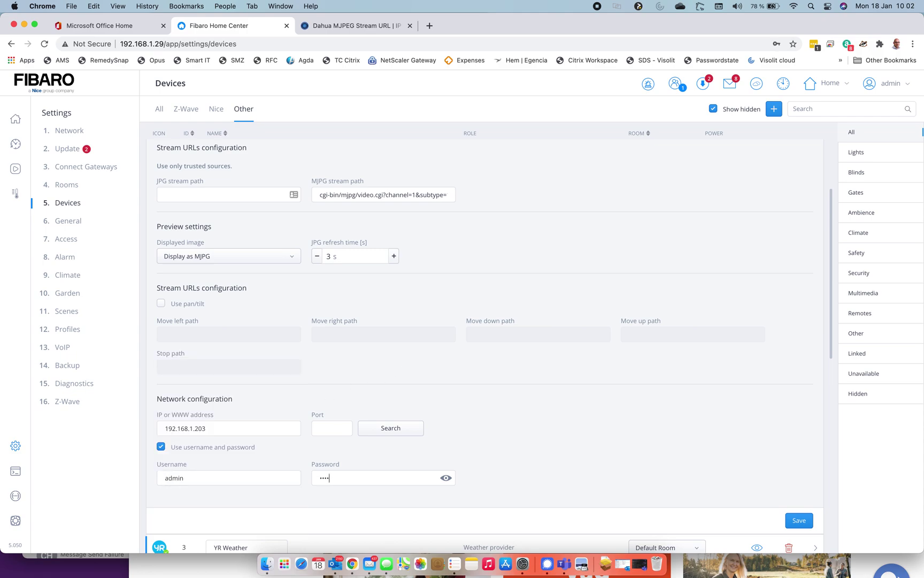
type("*")
left_click(802, 521)
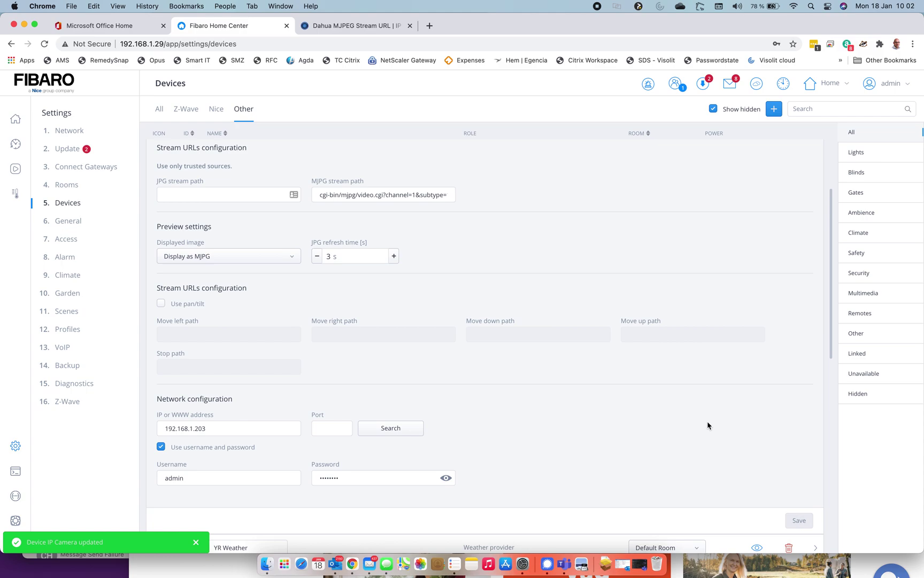
scroll(710, 280, "up", 5)
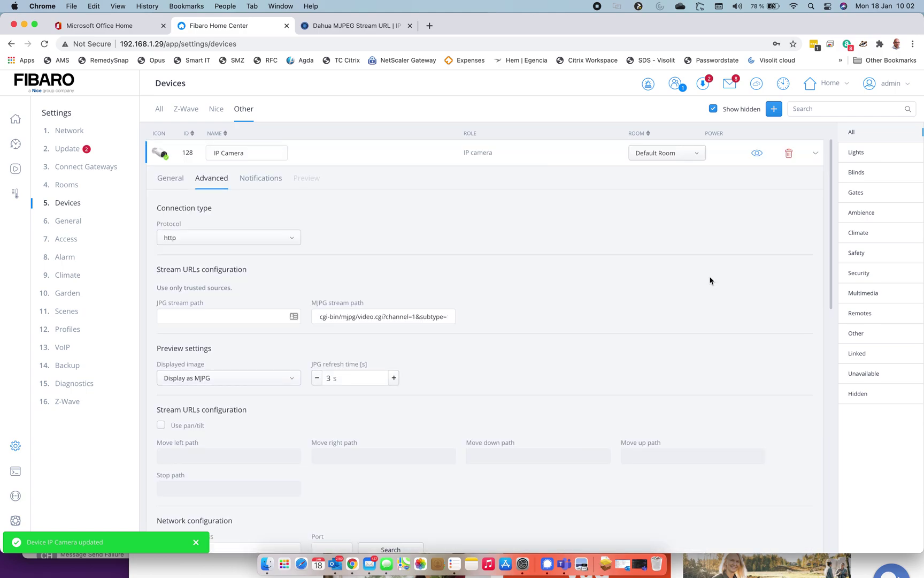
Step: Show the camera on the dashboard, open its live chicken house preview, and take a snapshot
left_click(758, 154)
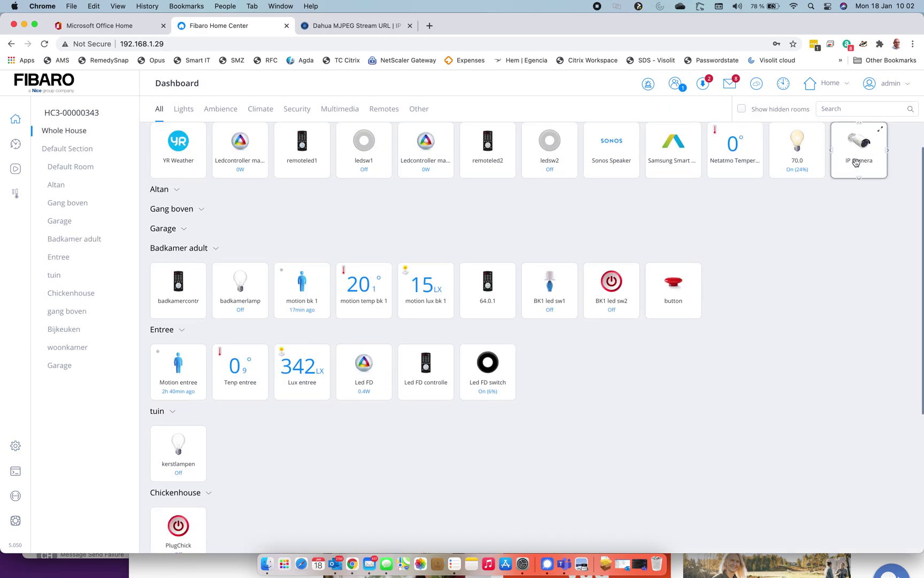
left_click(881, 133)
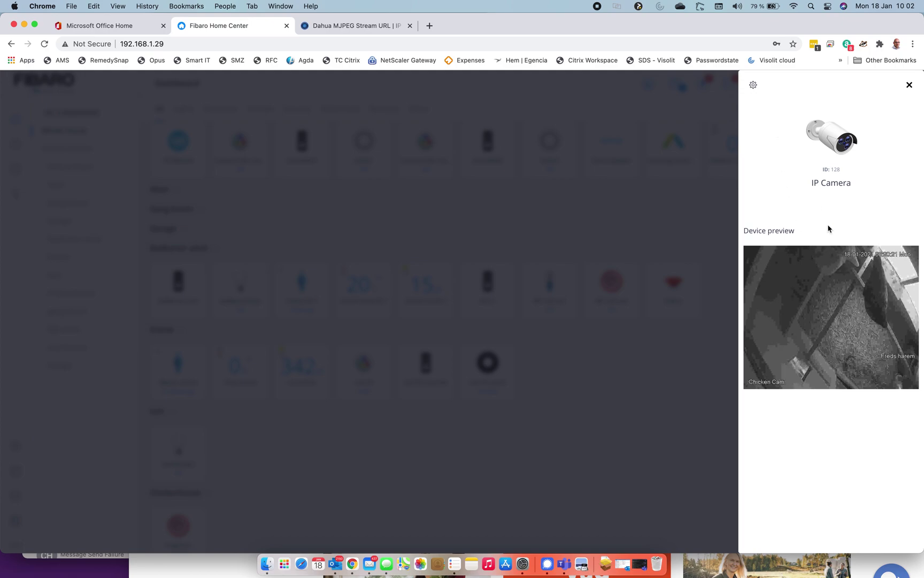
mouse_move(862, 336)
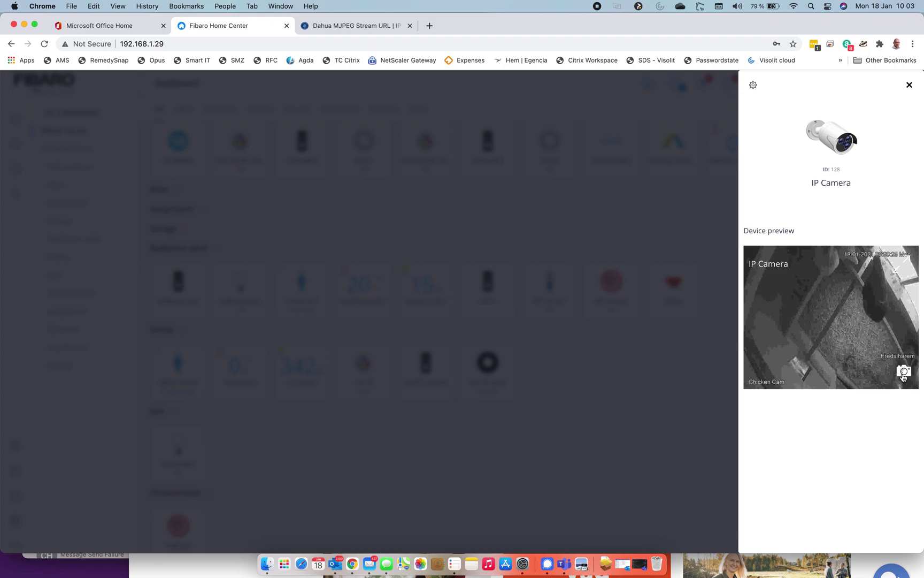
left_click(903, 373)
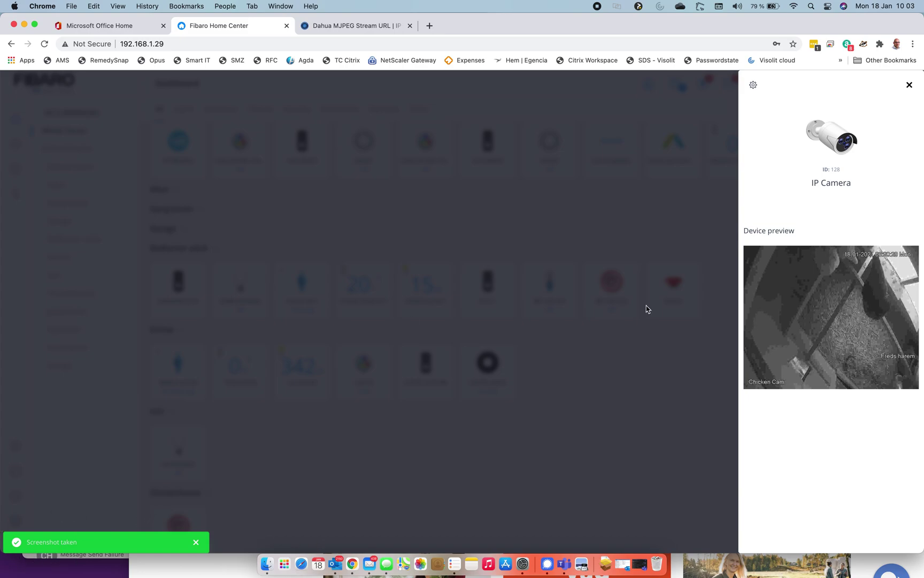
left_click(755, 87)
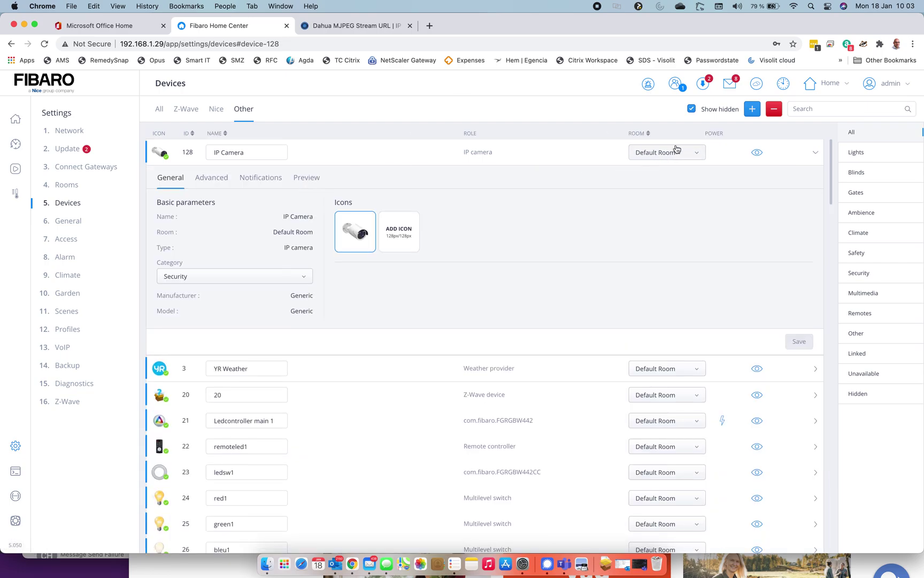
Step: Choose Chickenhouse from the IP Camera's Room dropdown
left_click(677, 148)
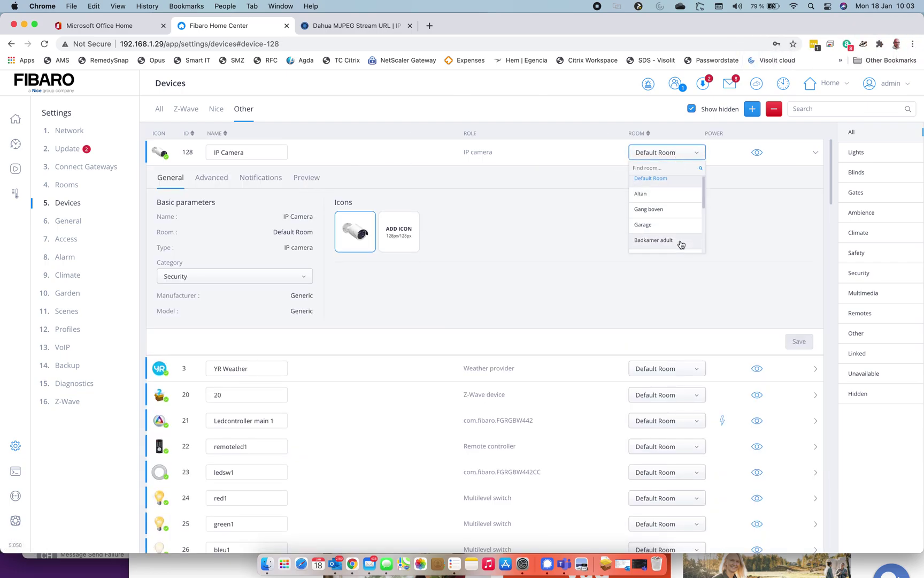
scroll(681, 244, "down", 5)
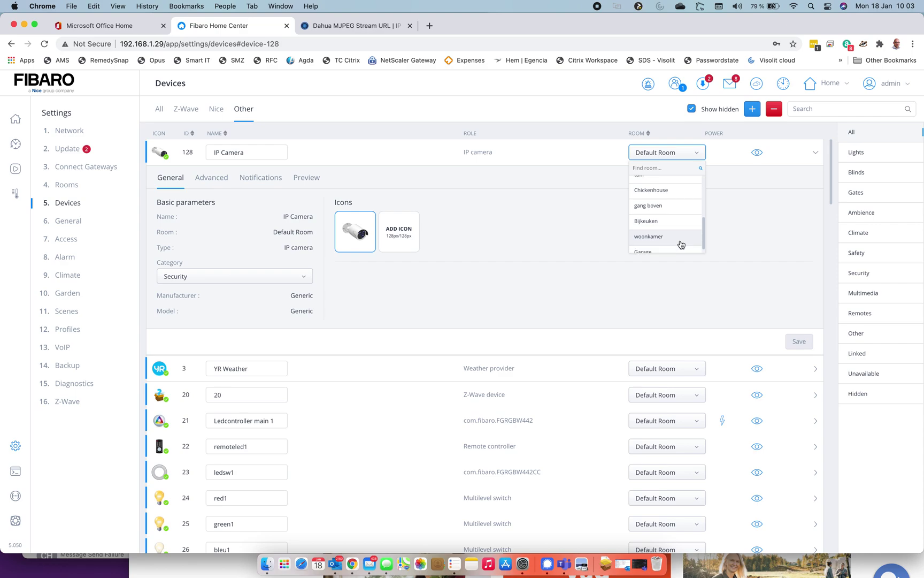
scroll(681, 244, "up", 2)
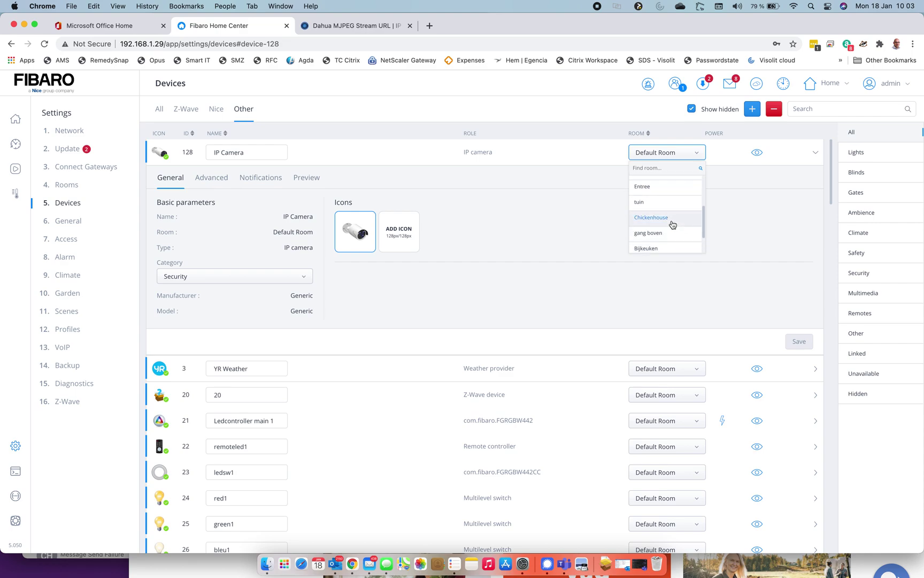
left_click(672, 217)
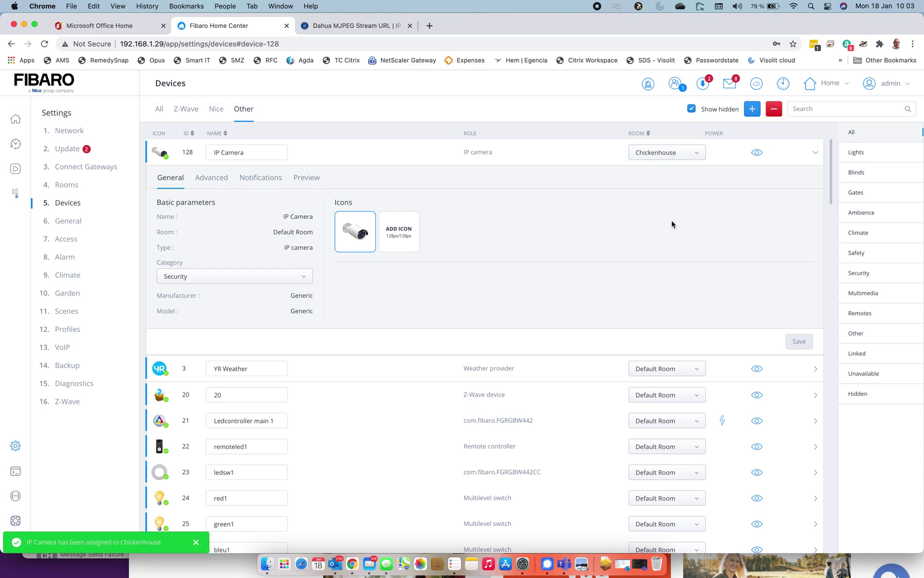